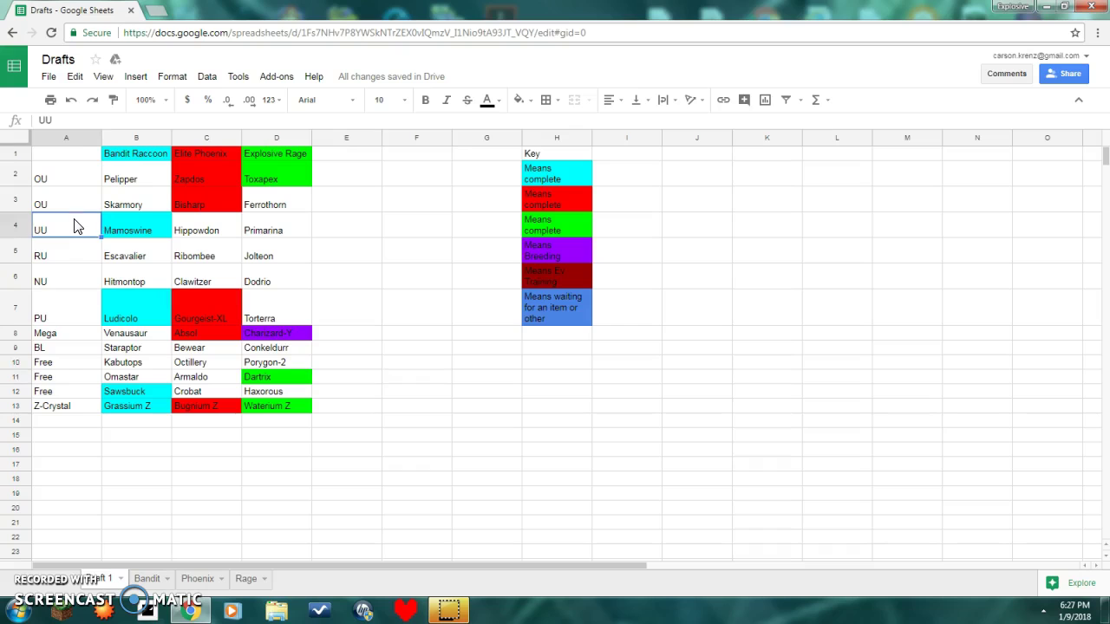
# - Review the tier labels in column A from RU to BL and the three team names in the header row
pyautogui.click(61, 254)
pyautogui.click(62, 279)
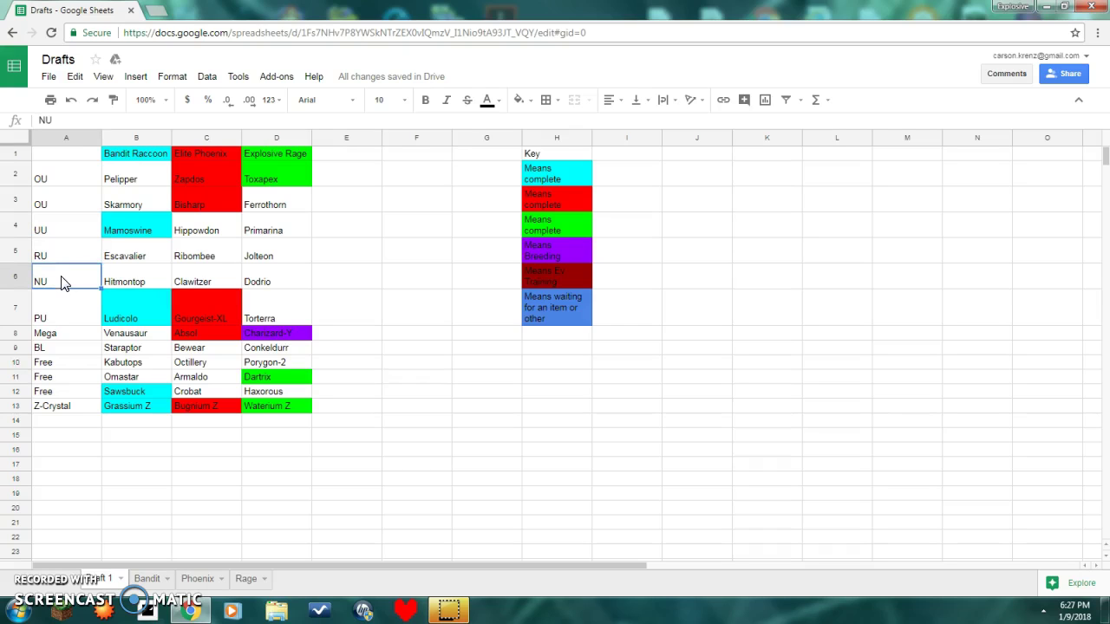
pyautogui.click(70, 318)
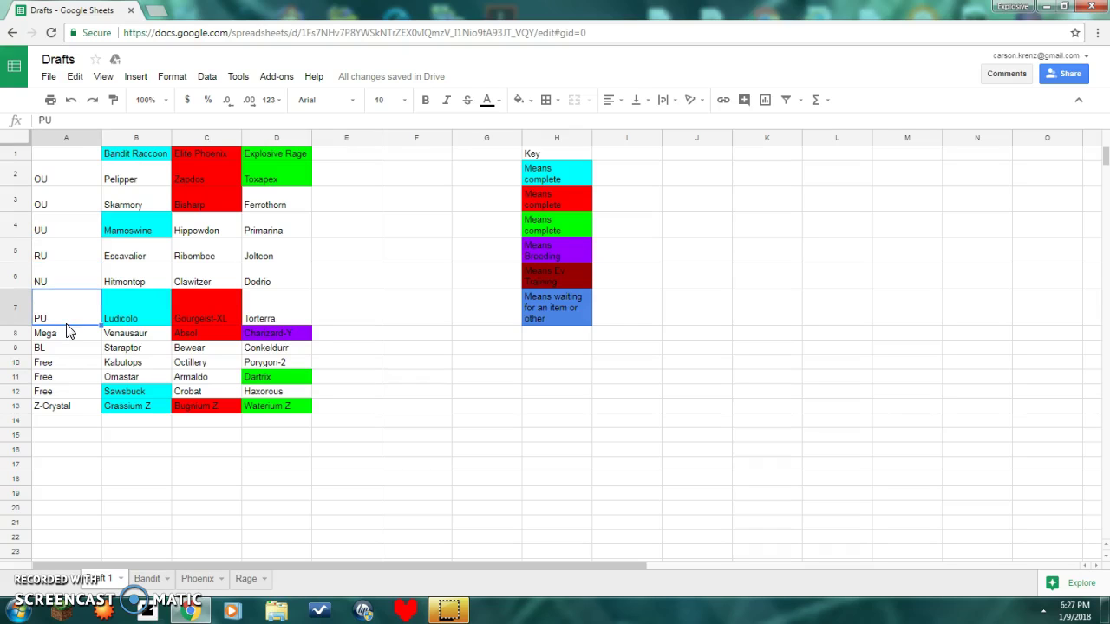
pyautogui.click(66, 338)
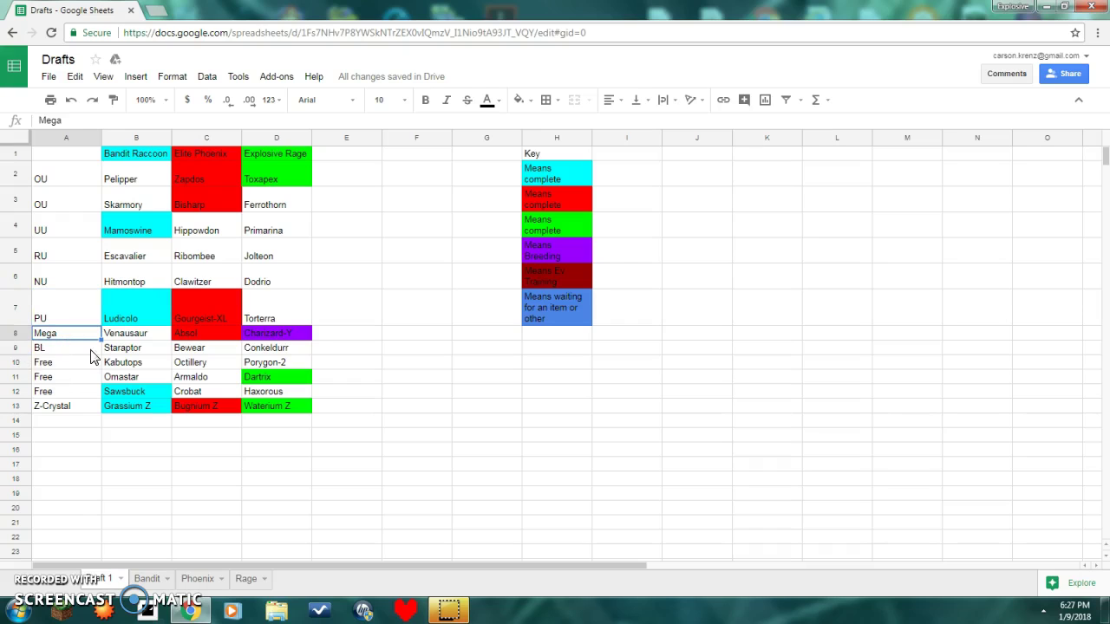
pyautogui.click(68, 350)
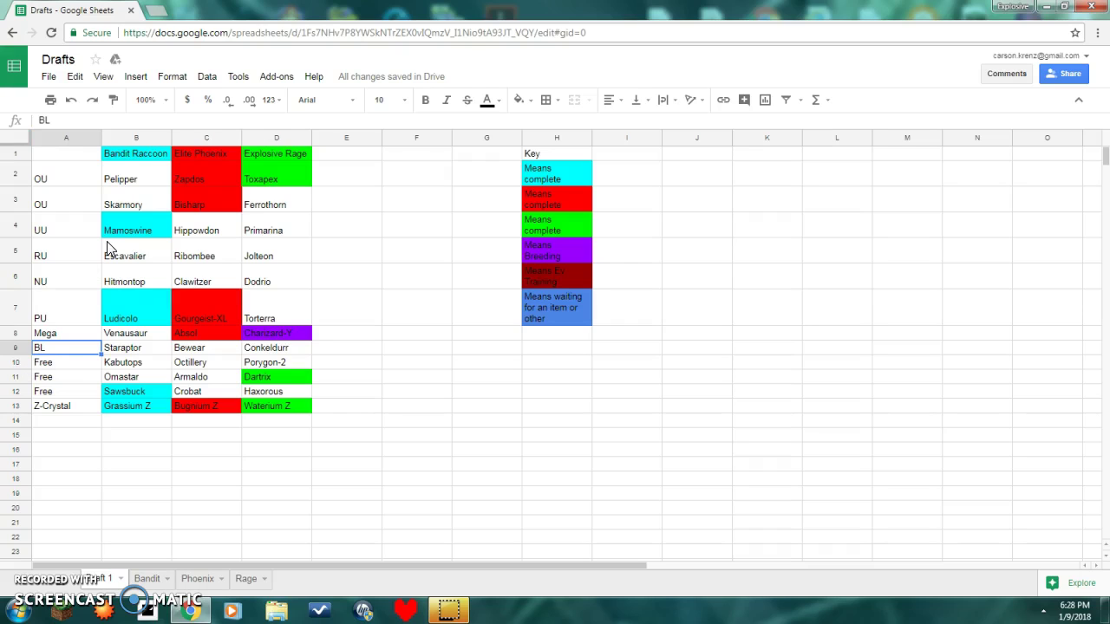
pyautogui.click(288, 156)
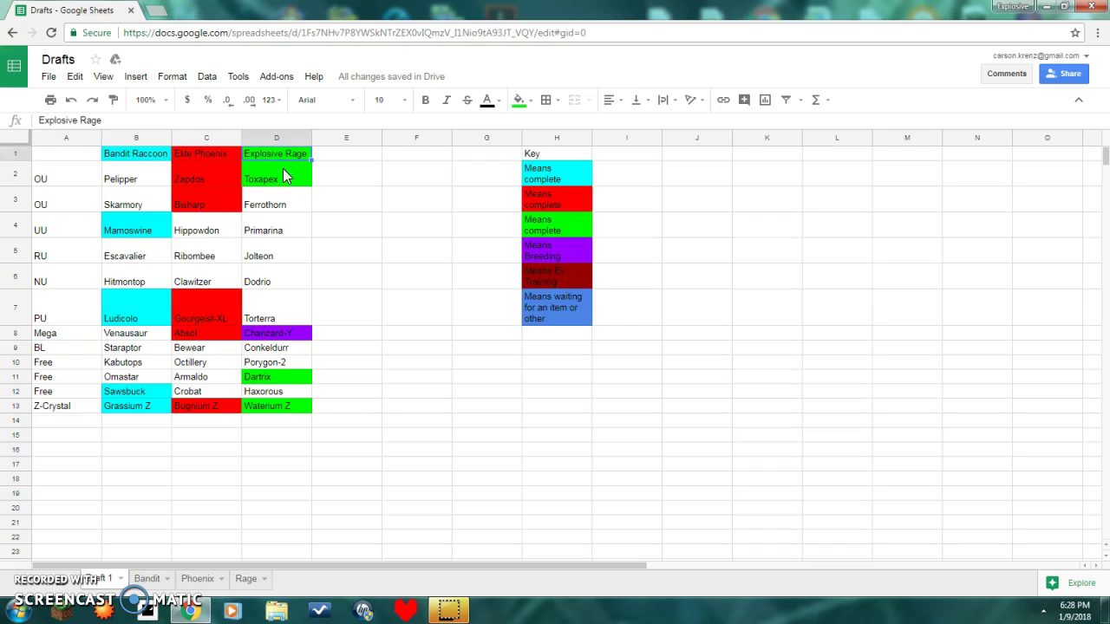
pyautogui.click(149, 163)
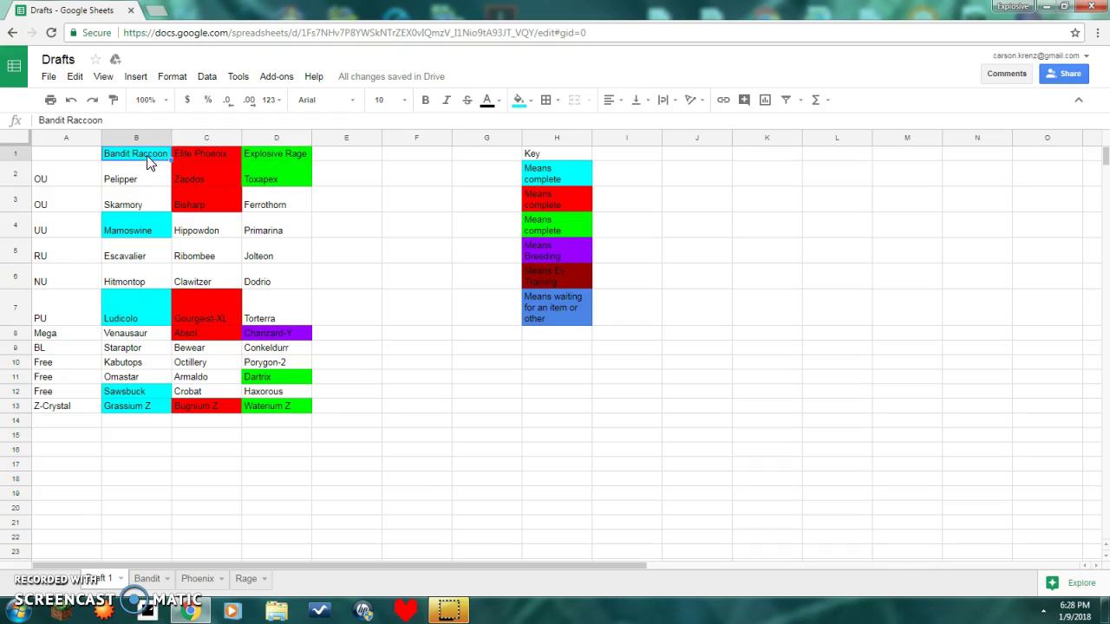
pyautogui.click(207, 153)
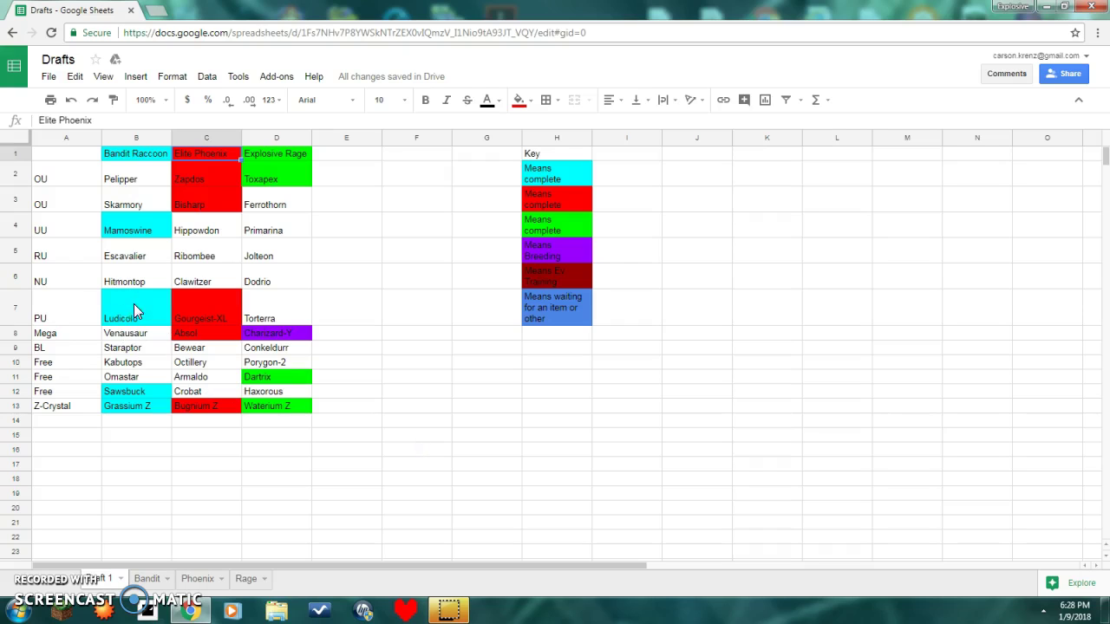
# - Review column D's picks from Toxapex to Charizard-Y, checking the green "Means complete" entry in the colour key
pyautogui.click(288, 187)
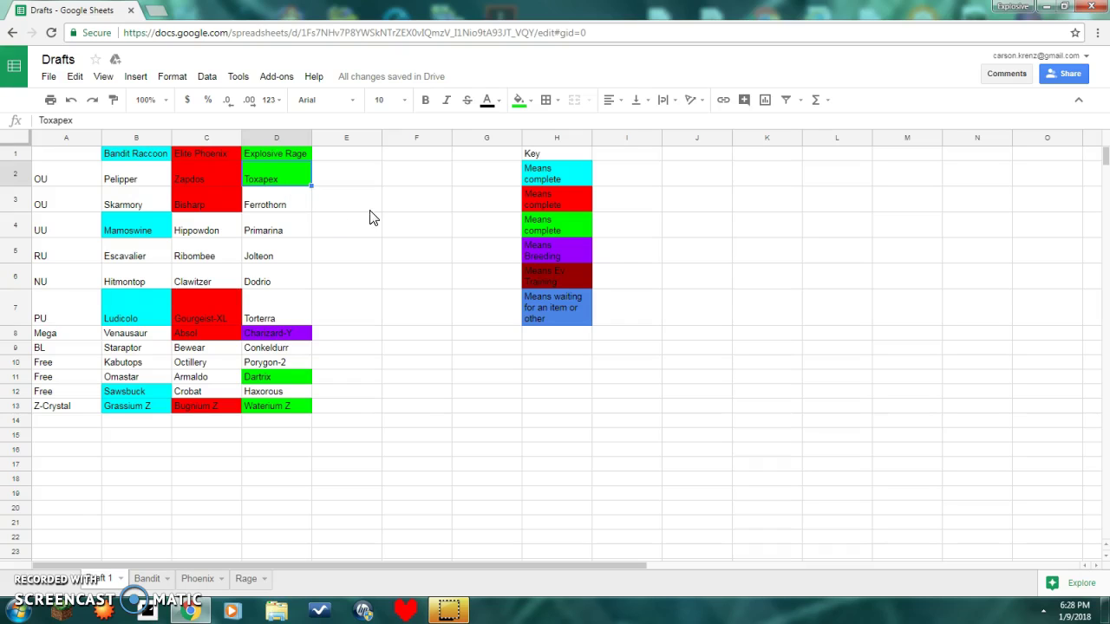
pyautogui.click(534, 229)
pyautogui.click(308, 186)
pyautogui.click(264, 211)
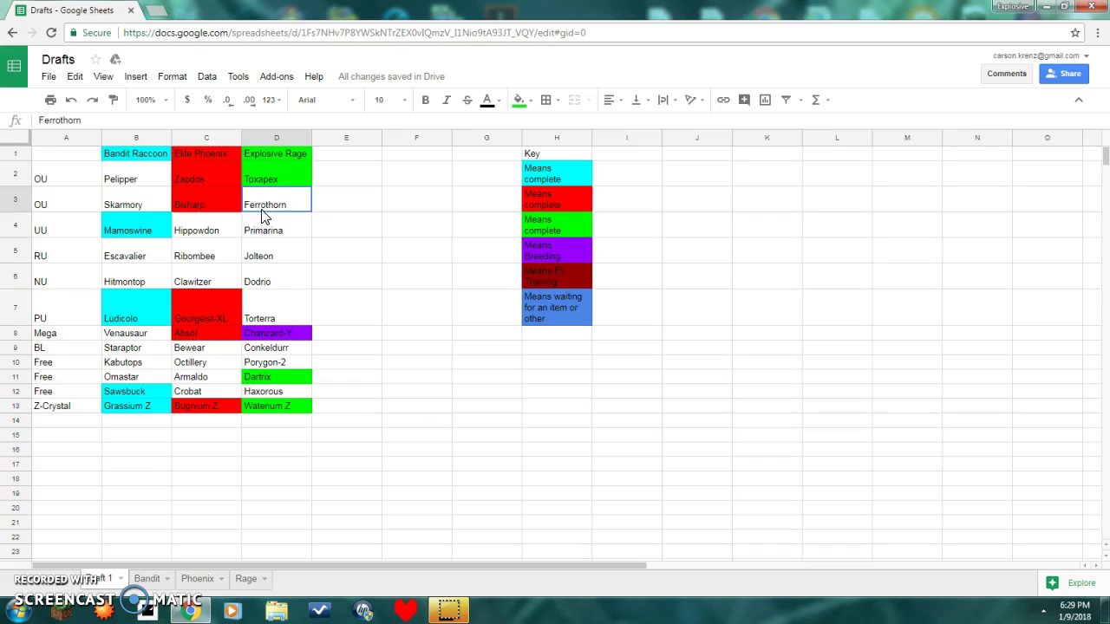
pyautogui.click(287, 232)
pyautogui.click(287, 251)
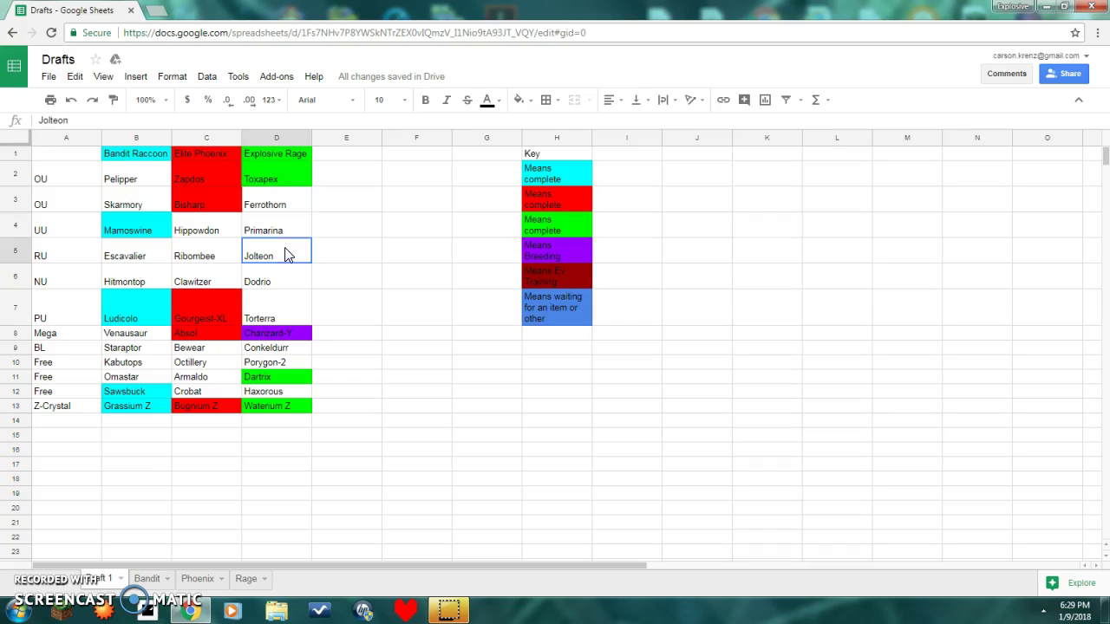
pyautogui.click(288, 277)
pyautogui.click(281, 319)
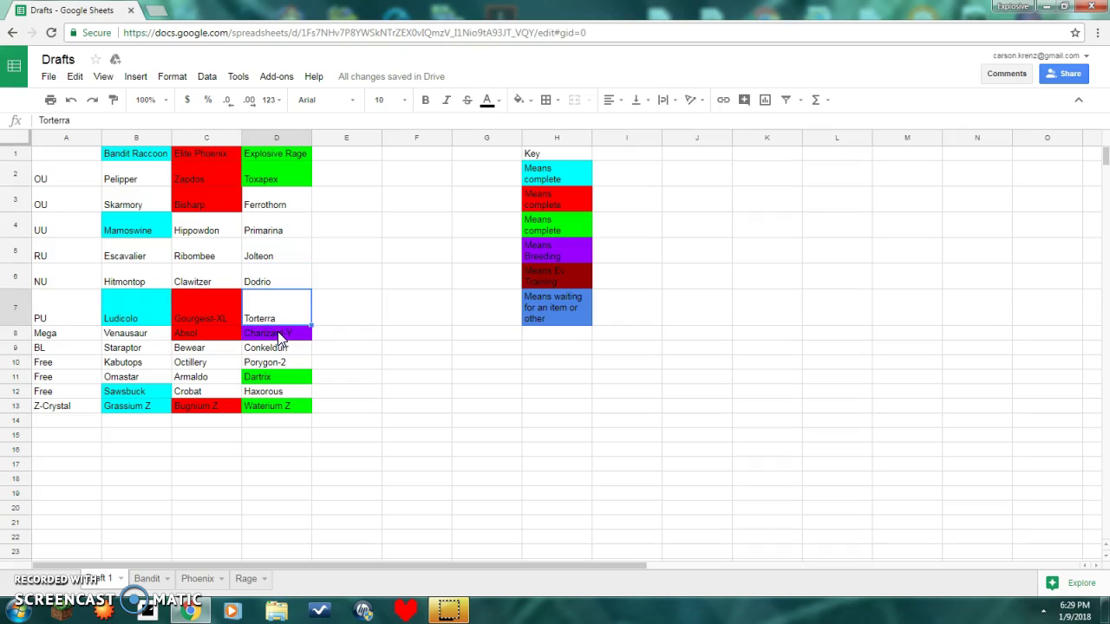
pyautogui.click(280, 336)
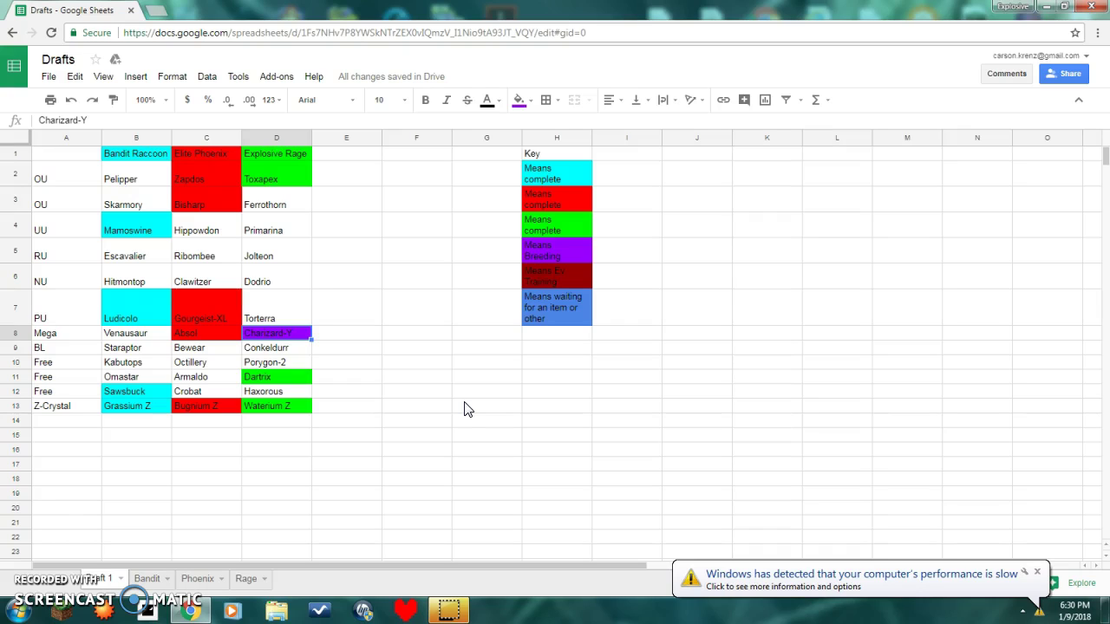
# - Review column D's picks from Conkeldurr to Dartrix and dismiss the Windows performance notification
pyautogui.click(266, 348)
pyautogui.click(285, 364)
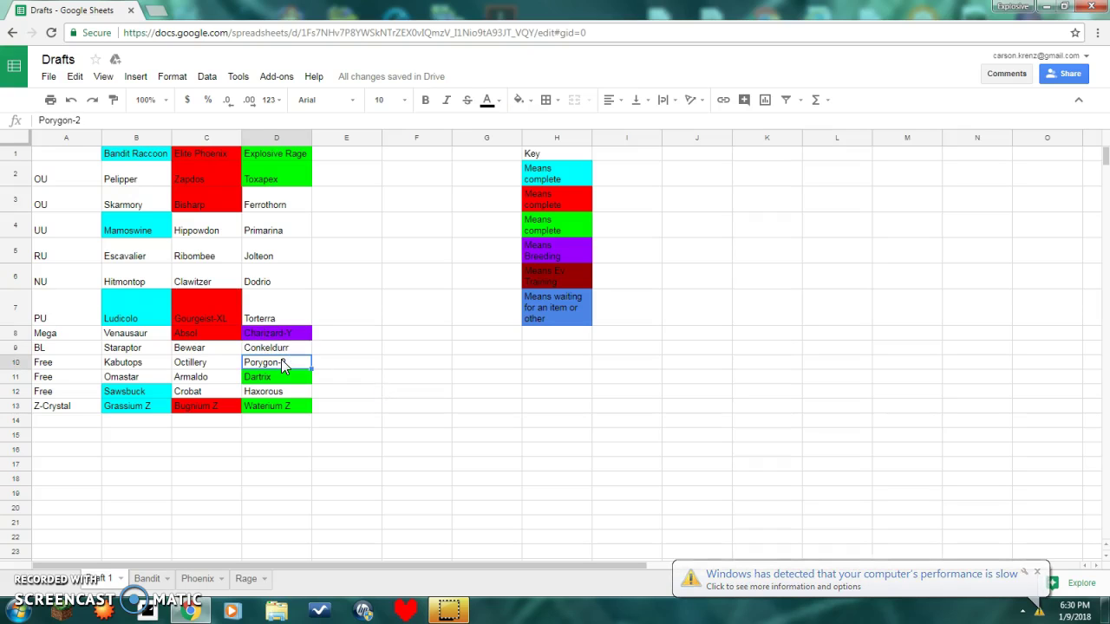
pyautogui.click(1037, 574)
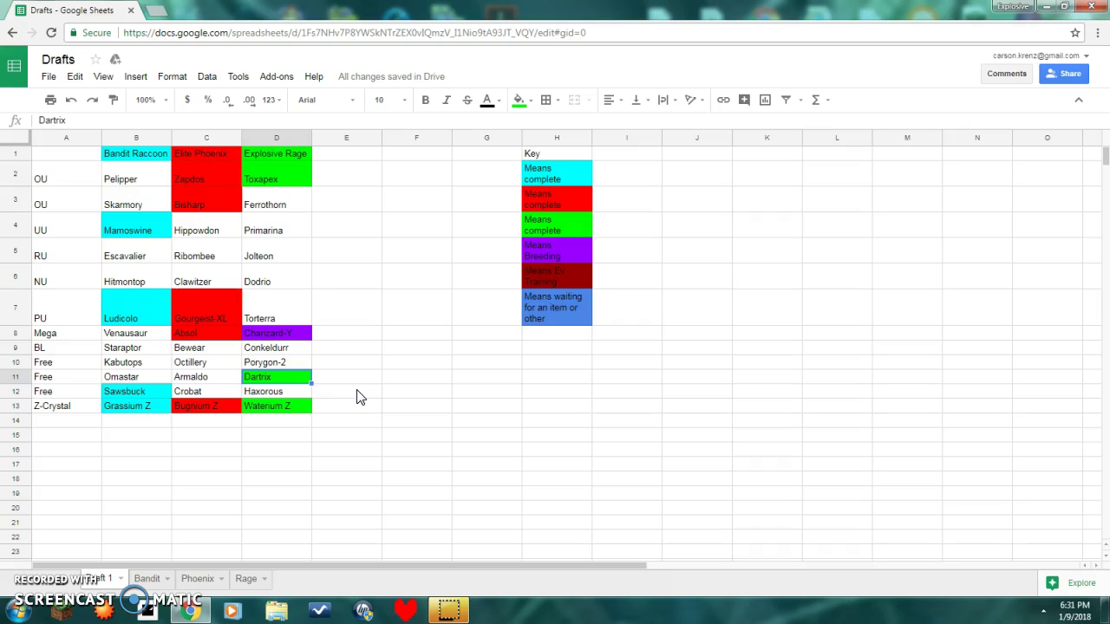
pyautogui.press('Up')
pyautogui.press('Down')
pyautogui.click(271, 361)
pyautogui.click(273, 377)
# - Compare the teams' OU picks, column C's Gourgeist-XL and Absol, and column D's Primarina on the draft sheet
pyautogui.click(131, 153)
pyautogui.click(138, 195)
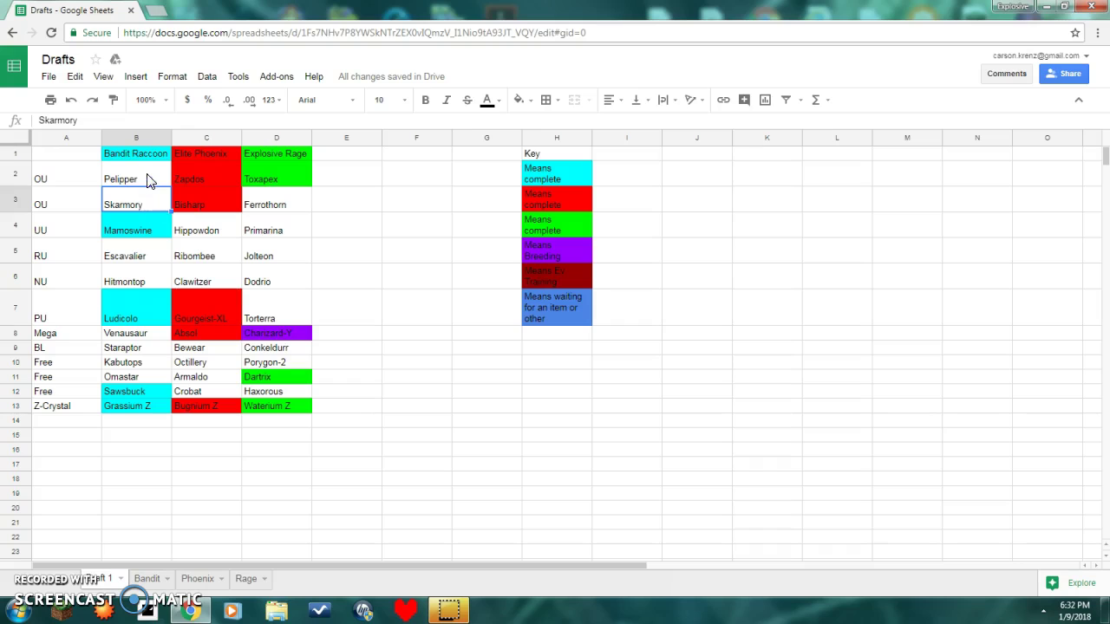
pyautogui.click(291, 206)
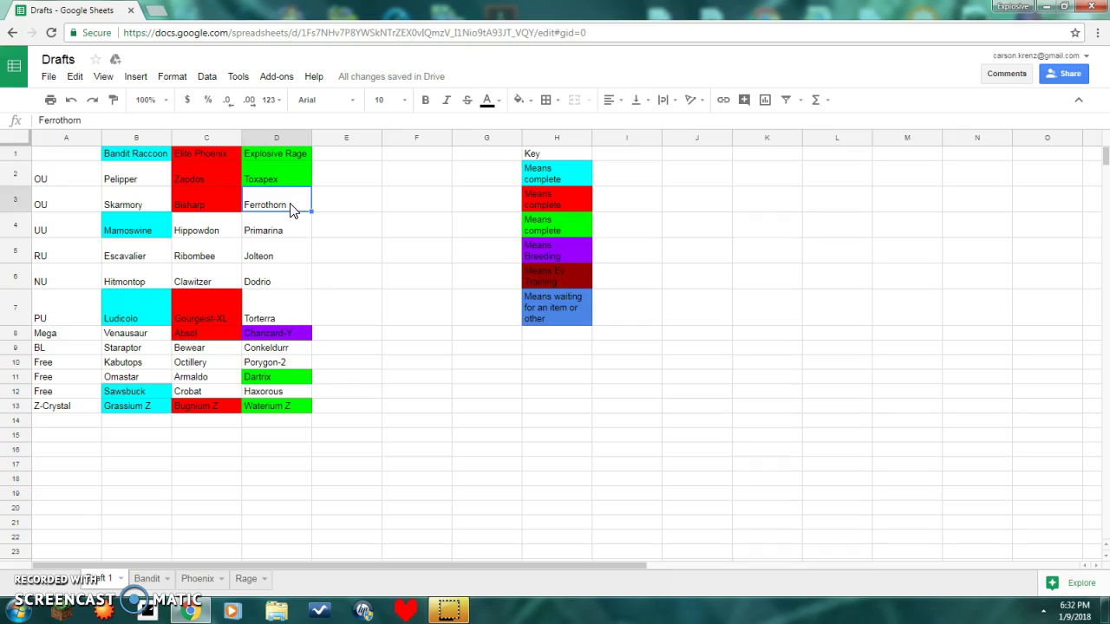
pyautogui.click(298, 182)
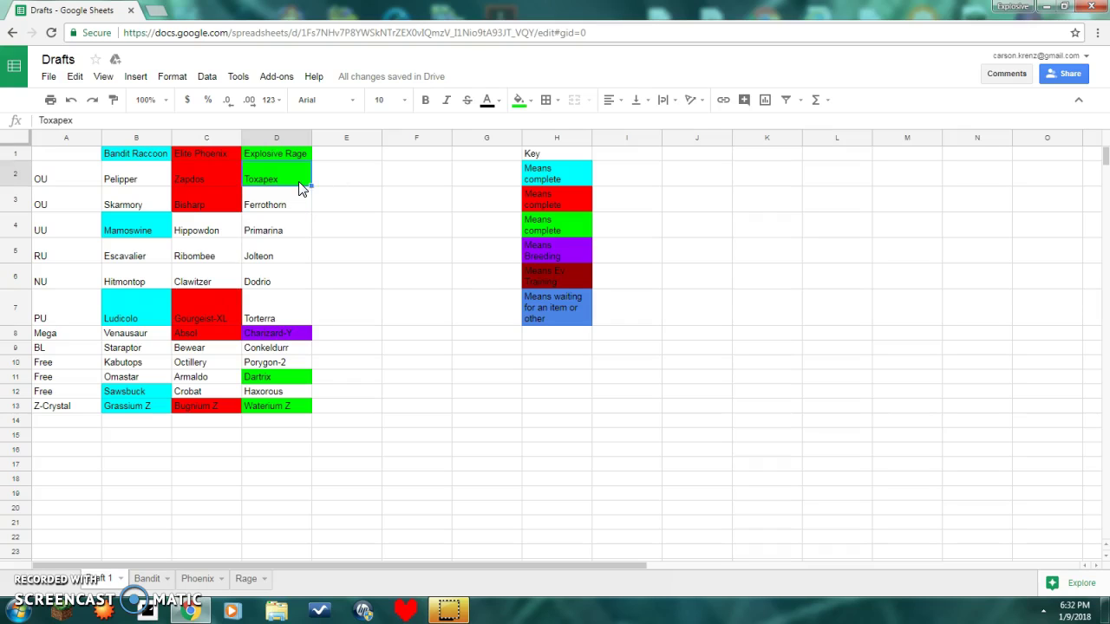
pyautogui.click(196, 182)
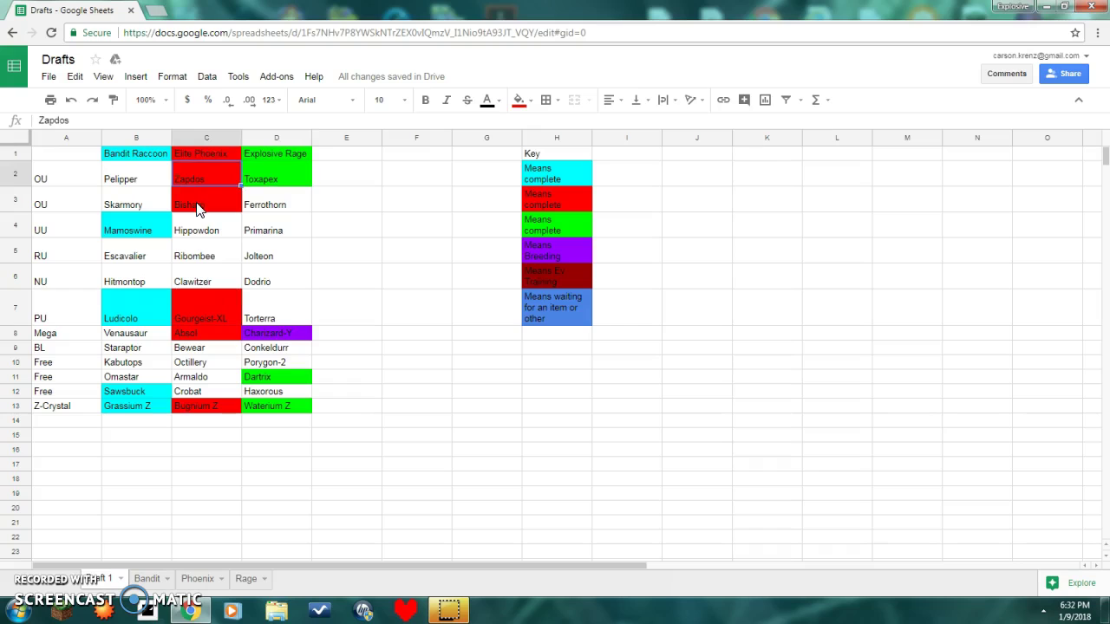
pyautogui.click(196, 204)
pyautogui.click(180, 319)
pyautogui.click(184, 338)
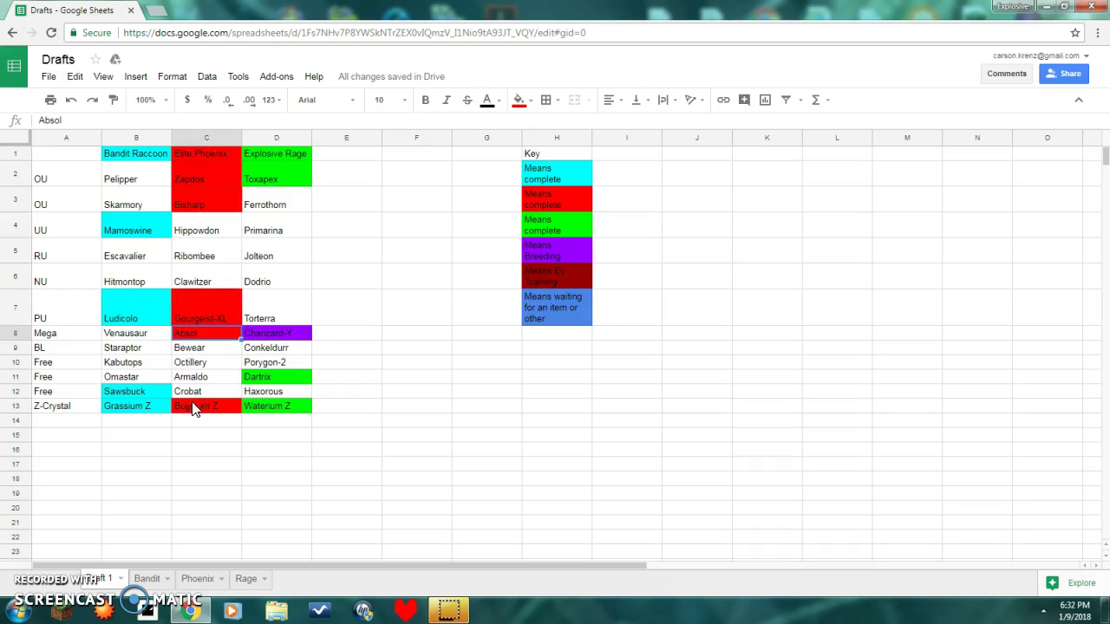
pyautogui.click(274, 225)
# - Open the Rage sheet and review the natures listed for Toxapex through Porygon-2
pyautogui.click(246, 578)
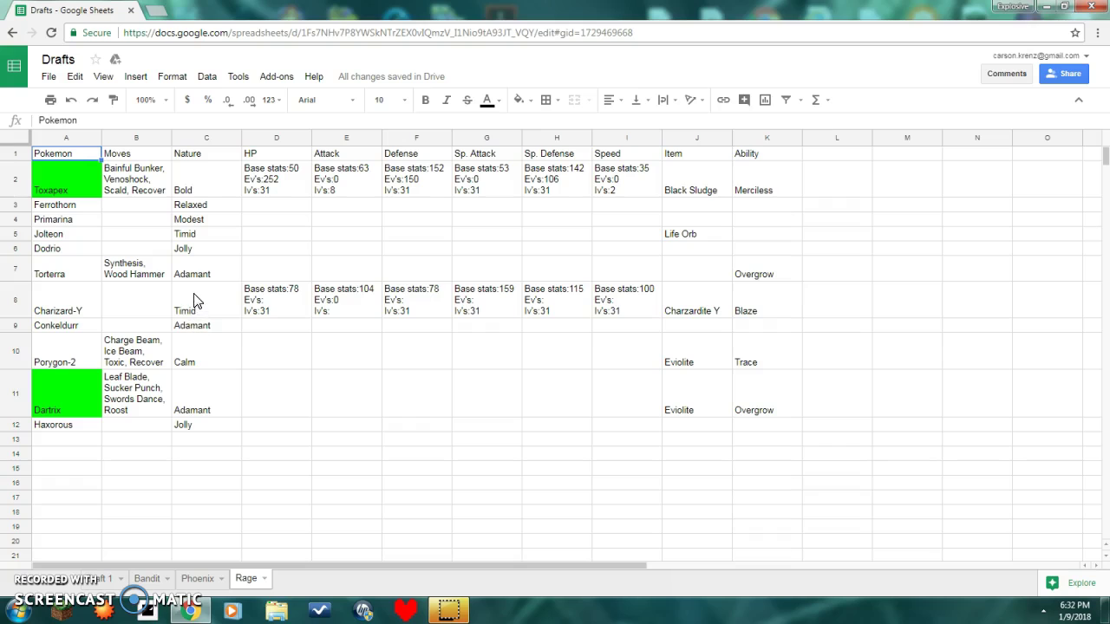
pyautogui.click(198, 189)
pyautogui.click(208, 208)
pyautogui.click(210, 223)
pyautogui.click(216, 236)
pyautogui.click(219, 252)
pyautogui.click(221, 272)
pyautogui.click(221, 308)
pyautogui.click(218, 328)
pyautogui.click(217, 364)
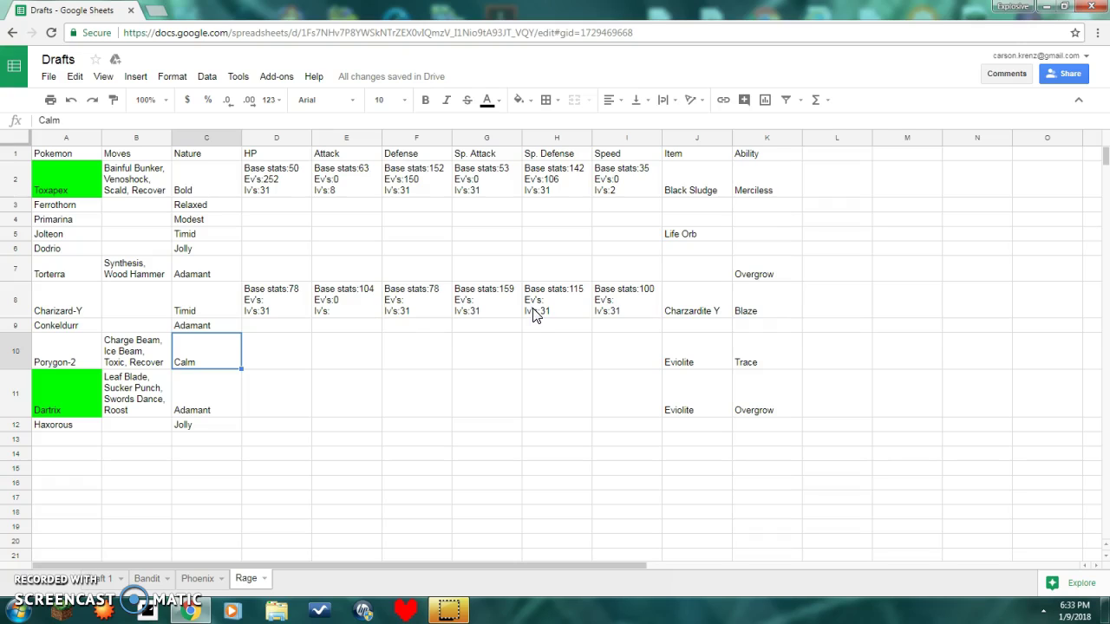
# - Clear Charizard-Y's Ability cell on the Rage sheet
pyautogui.click(753, 305)
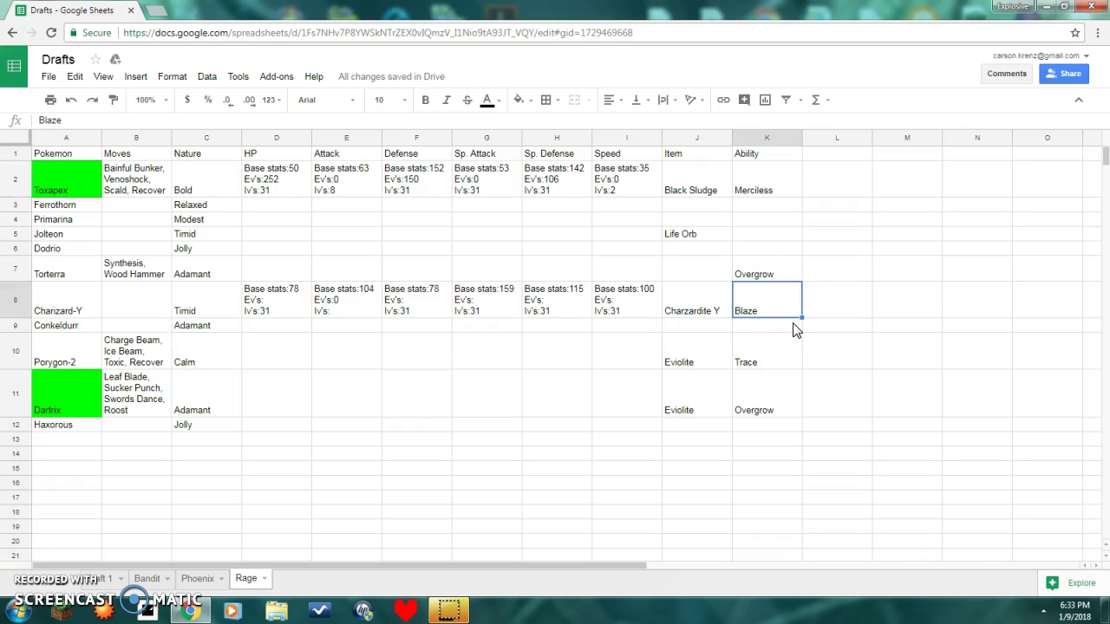
pyautogui.press('Delete')
# - Examine Torterra's row on the Rage sheet from its moves across to its ability
pyautogui.press('Up')
pyautogui.press('Left')
pyautogui.press('Left')
pyautogui.press('Left')
pyautogui.press('Left')
pyautogui.press('Left')
pyautogui.press('Left')
pyautogui.press('Left')
pyautogui.press('Left')
pyautogui.press('Left')
pyautogui.press('Left')
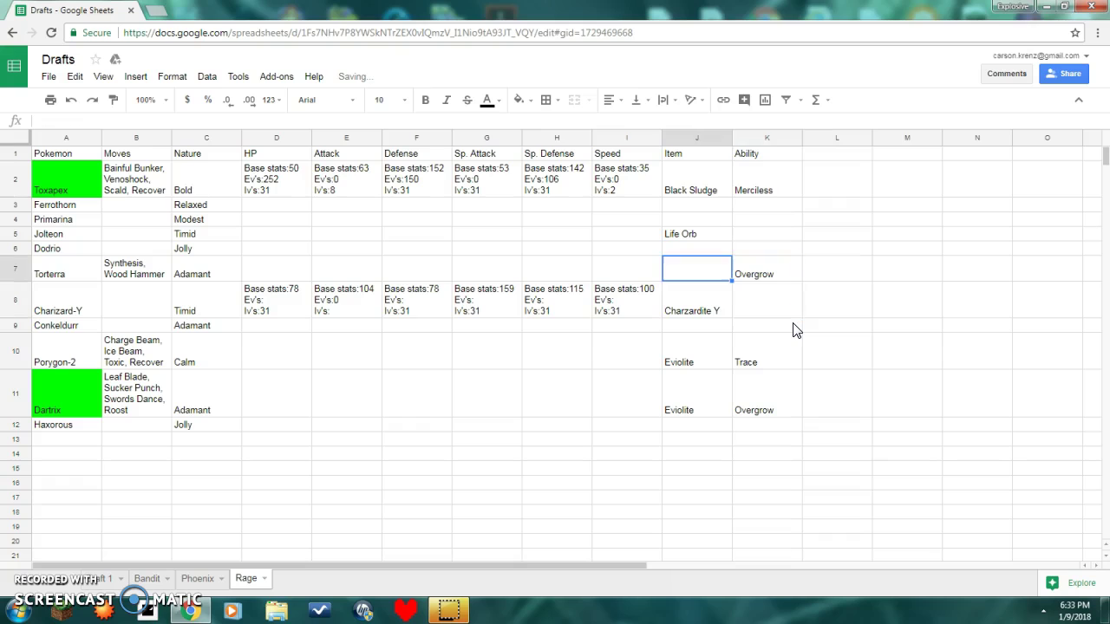
pyautogui.press('Right')
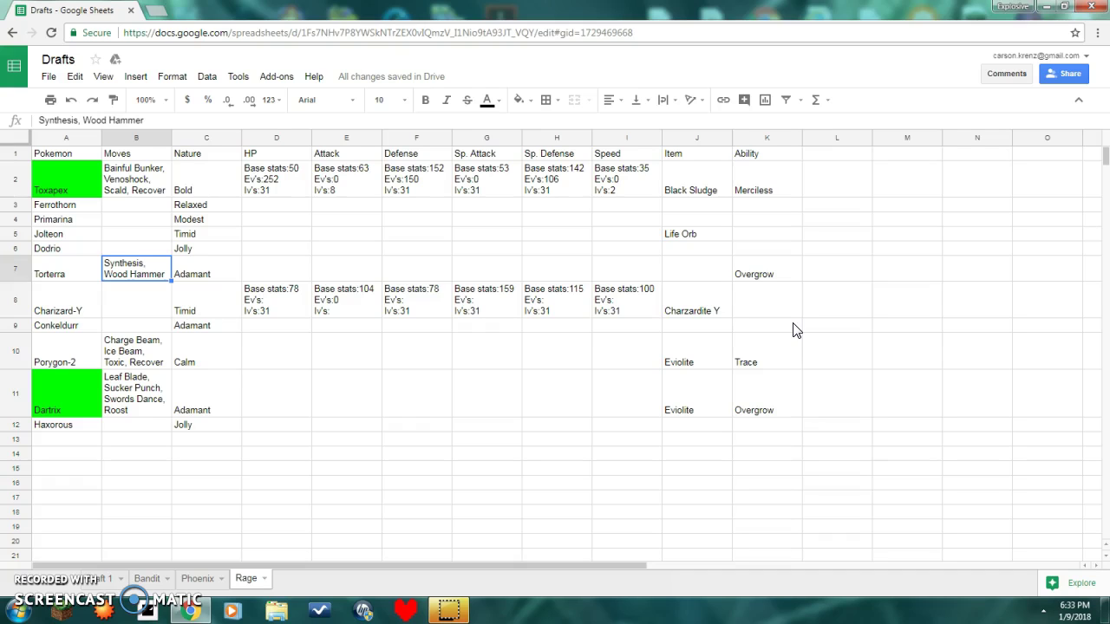
pyautogui.press('Right')
pyautogui.press('Right')
pyautogui.press('Right')
pyautogui.press('Right')
pyautogui.press('Right')
pyautogui.press('Right')
pyautogui.press('Right')
pyautogui.press('Right')
pyautogui.press('Right')
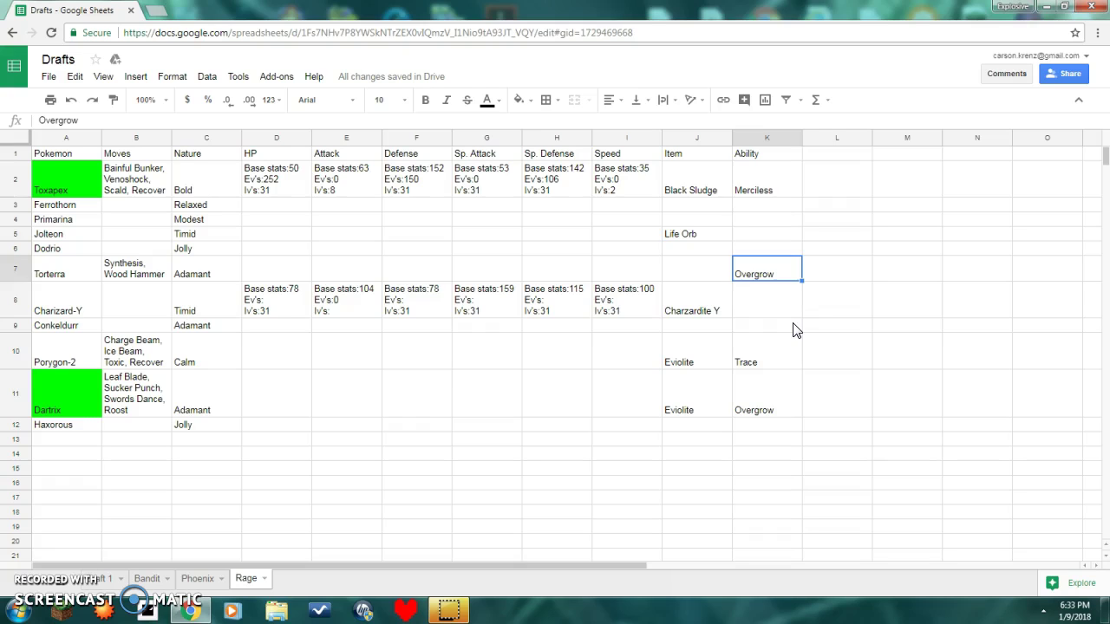
# - Go back across Charizard-Y's row and examine Porygon-2's moves and nature
pyautogui.press('Down')
pyautogui.press('Down')
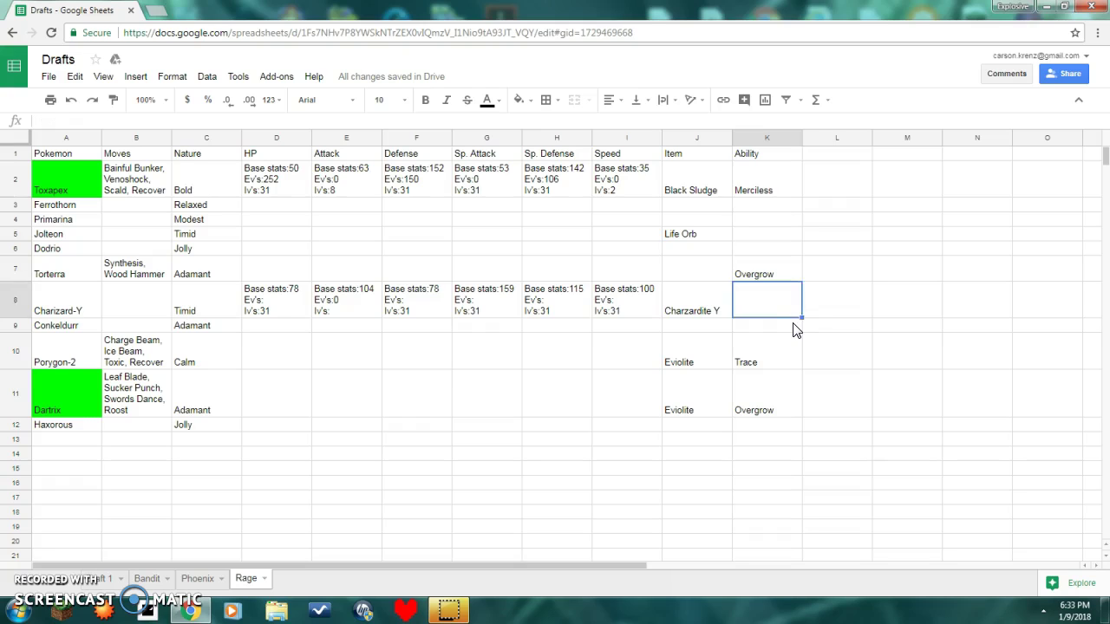
pyautogui.press('Left')
pyautogui.press('Left')
pyautogui.press('Left')
pyautogui.press('Left')
pyautogui.press('Left')
pyautogui.press('Left')
pyautogui.press('Left')
pyautogui.press('Left')
pyautogui.press('Left')
pyautogui.press('Left')
pyautogui.press('Down')
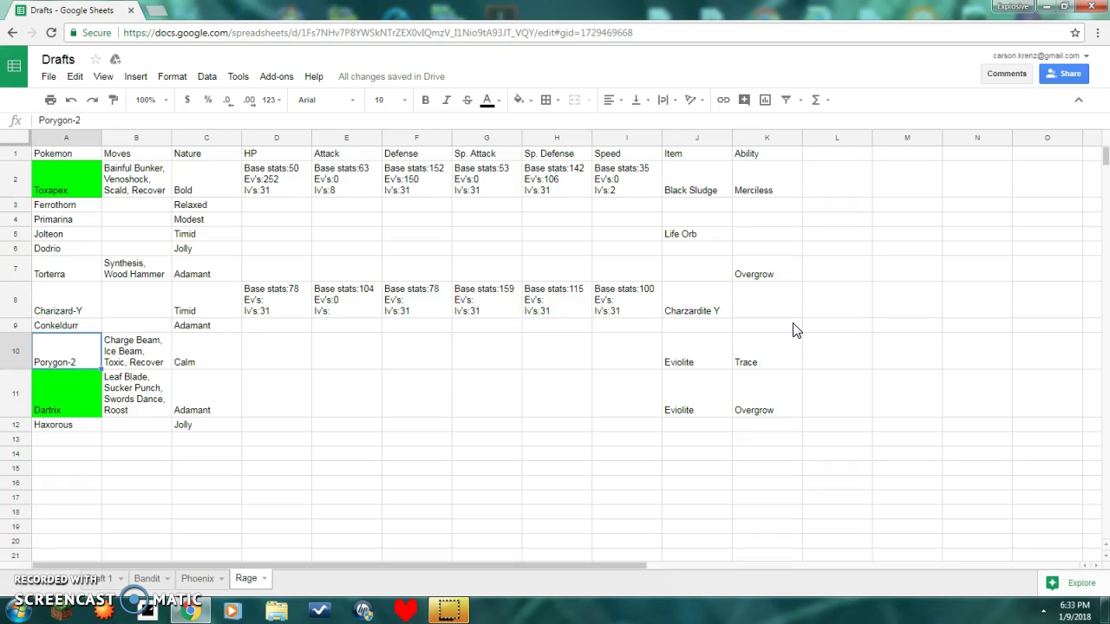
pyautogui.press('Right')
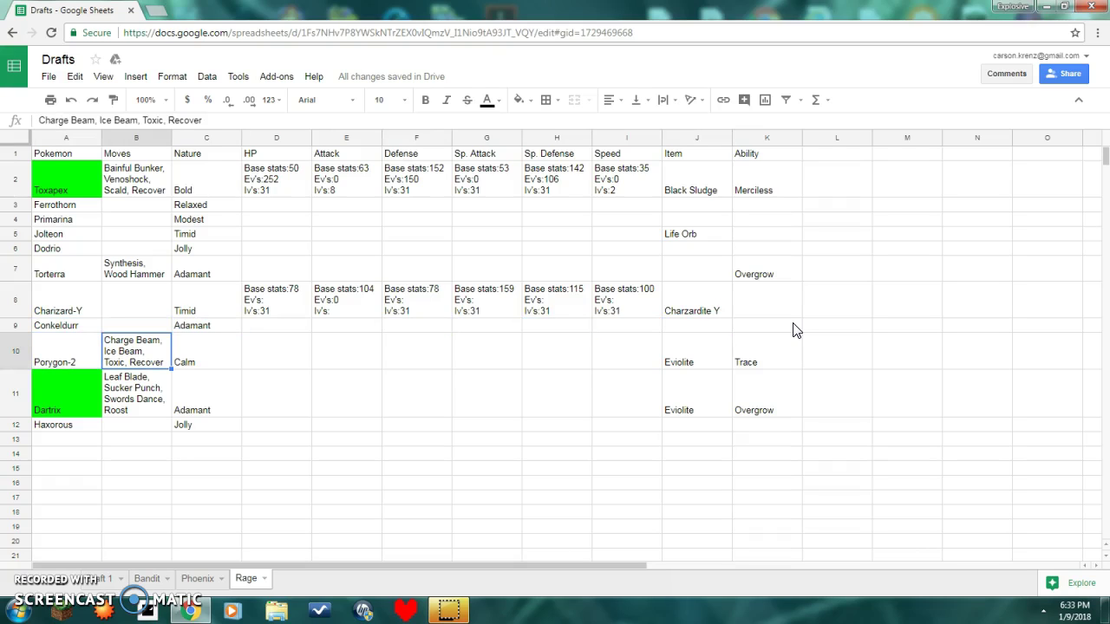
pyautogui.press('Right')
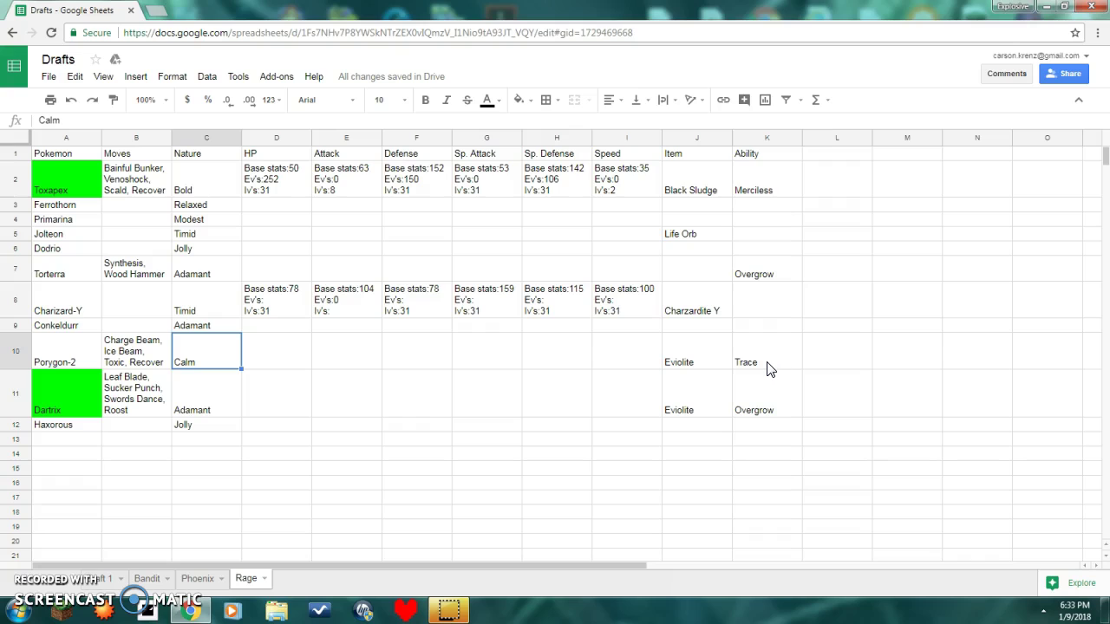
# - Examine Dartrix's moves and stat cells, and compare them with Toxapex's Attack and Speed entries
pyautogui.click(162, 380)
pyautogui.click(175, 385)
pyautogui.click(276, 366)
pyautogui.click(284, 403)
pyautogui.click(373, 394)
pyautogui.click(423, 387)
pyautogui.click(555, 407)
pyautogui.click(652, 405)
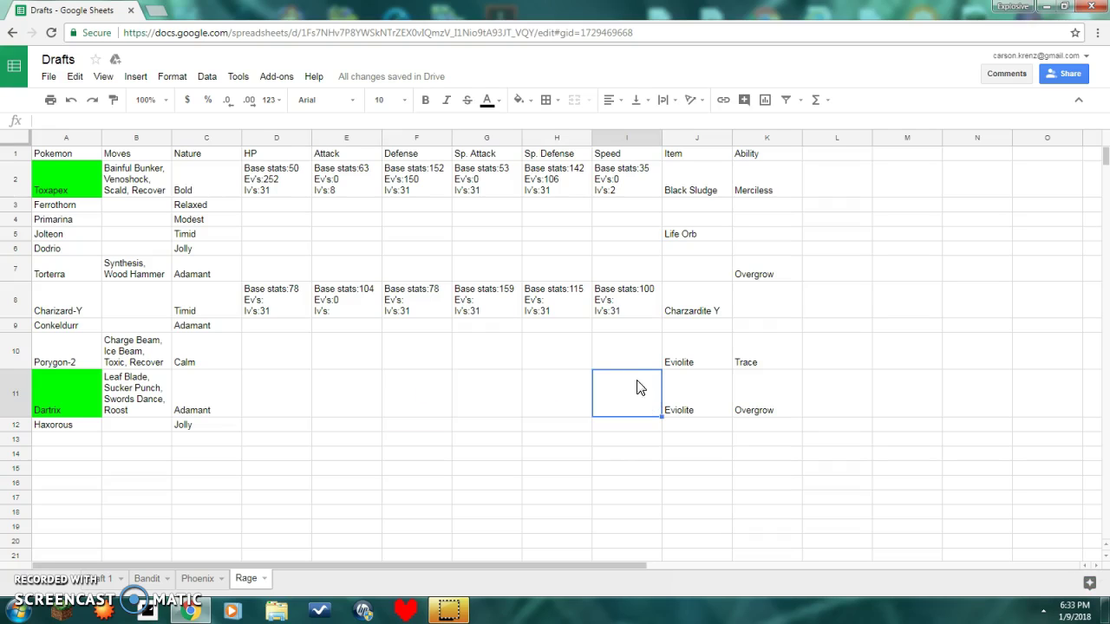
pyautogui.click(329, 196)
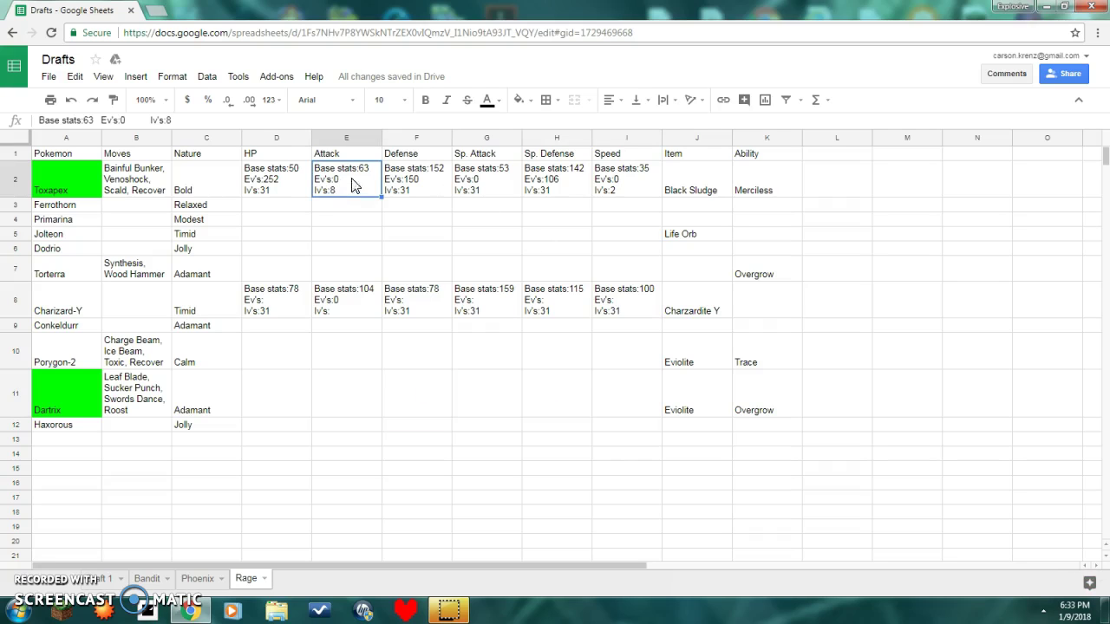
pyautogui.click(642, 189)
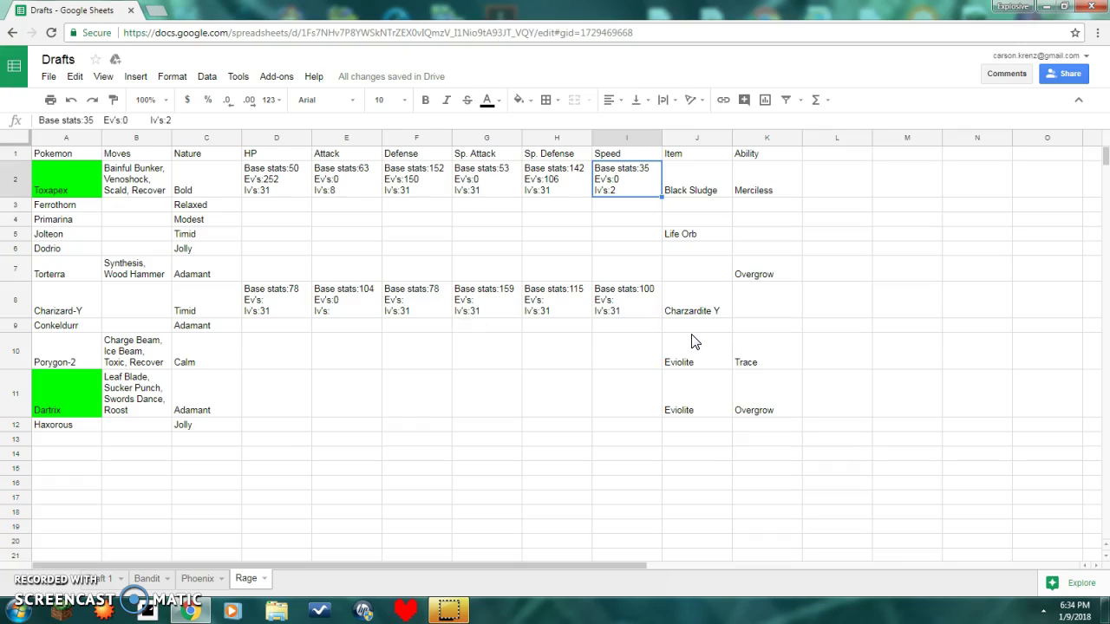
# - Open the Phoenix sheet and look through its Pokemon builds from Zapdos down to Crobat
pyautogui.click(188, 578)
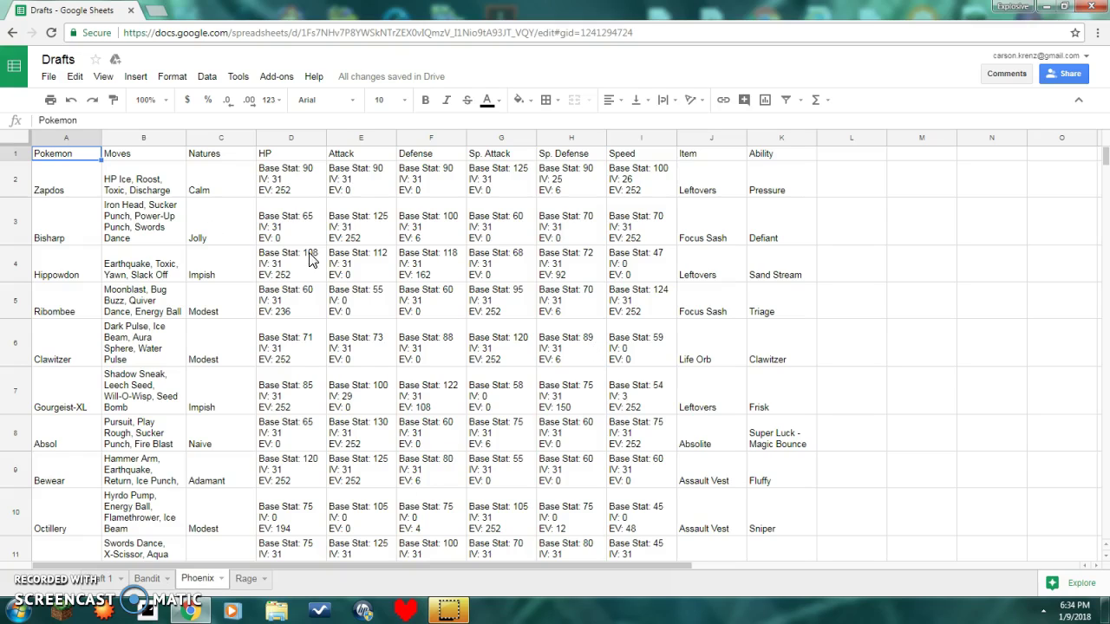
pyautogui.click(75, 188)
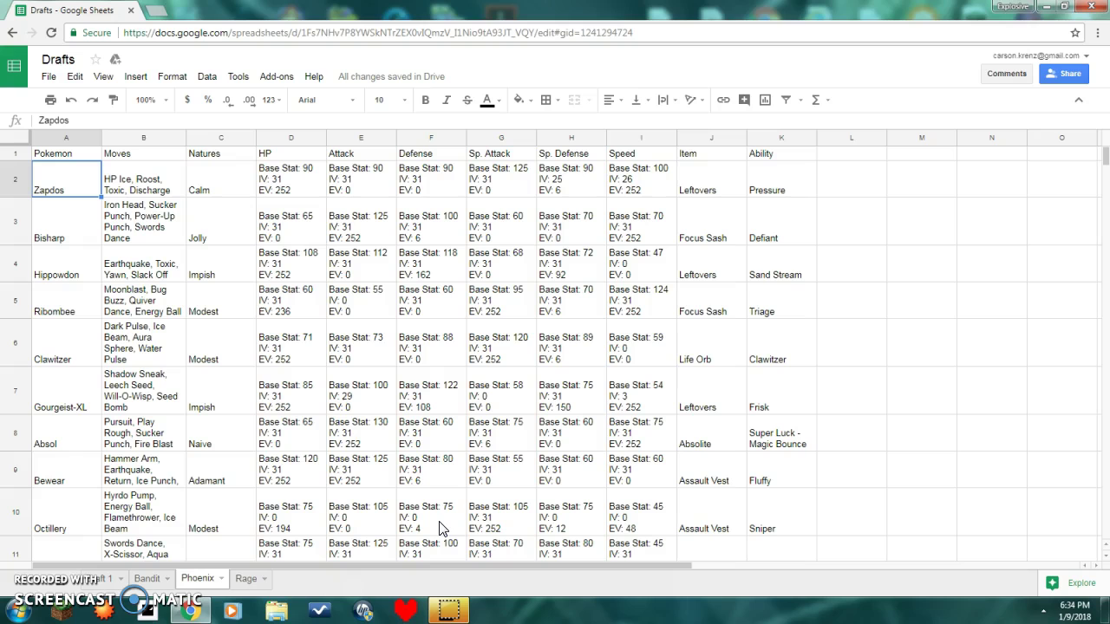
pyautogui.scroll(-2, 572, 395)
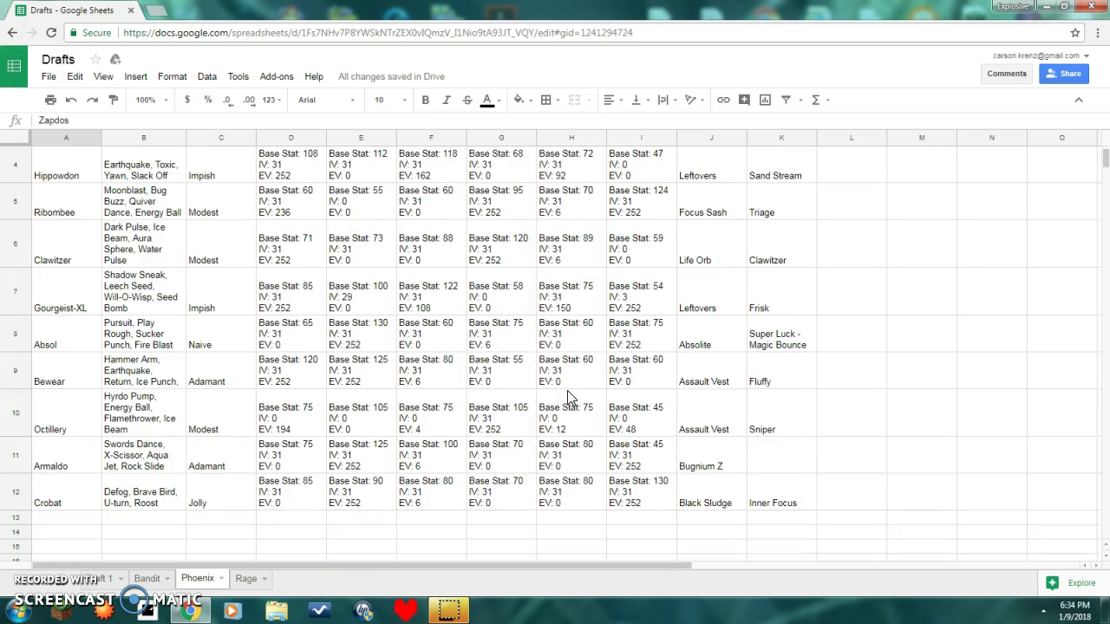
# - Review the Phoenix builds again, checking Ribombee's Sp. Attack entry and Armaldo's ability cell
pyautogui.scroll(3, 569, 397)
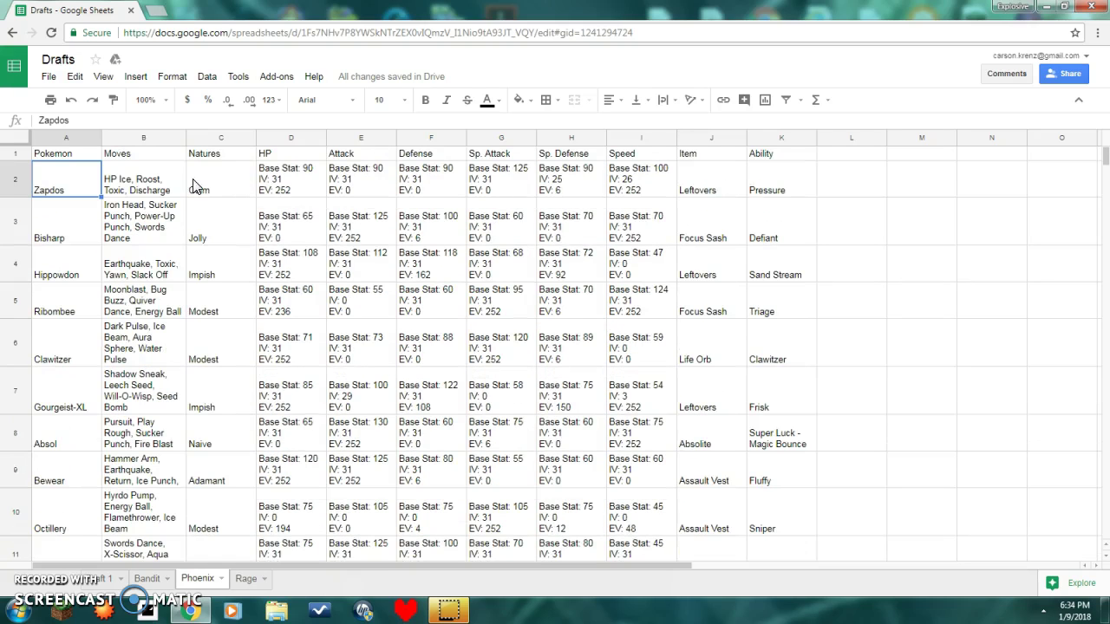
pyautogui.click(523, 308)
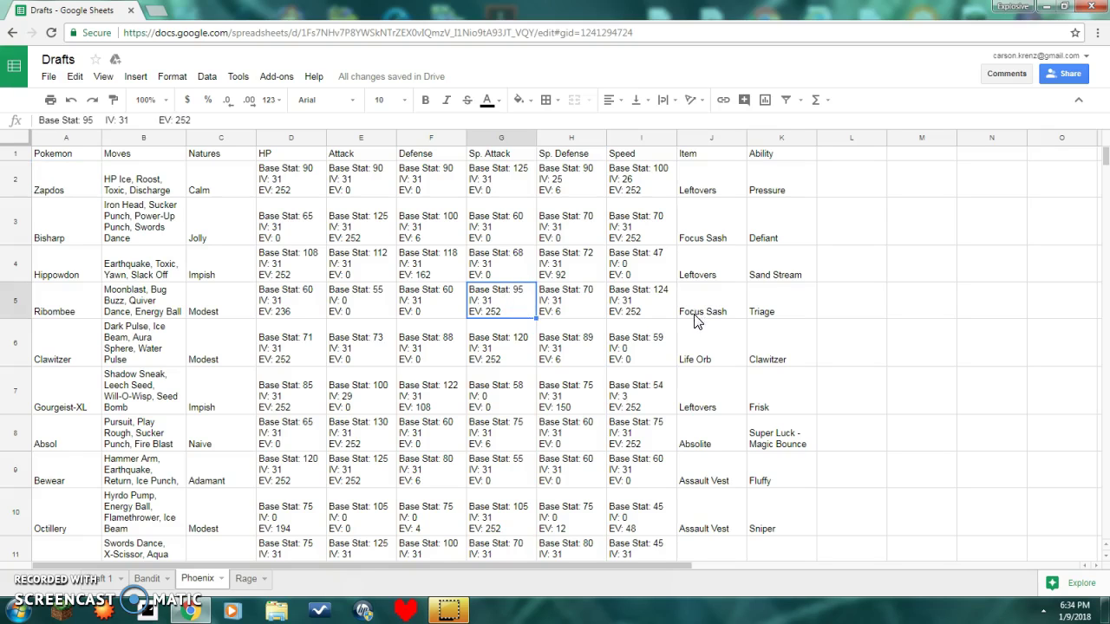
pyautogui.scroll(-2, 694, 317)
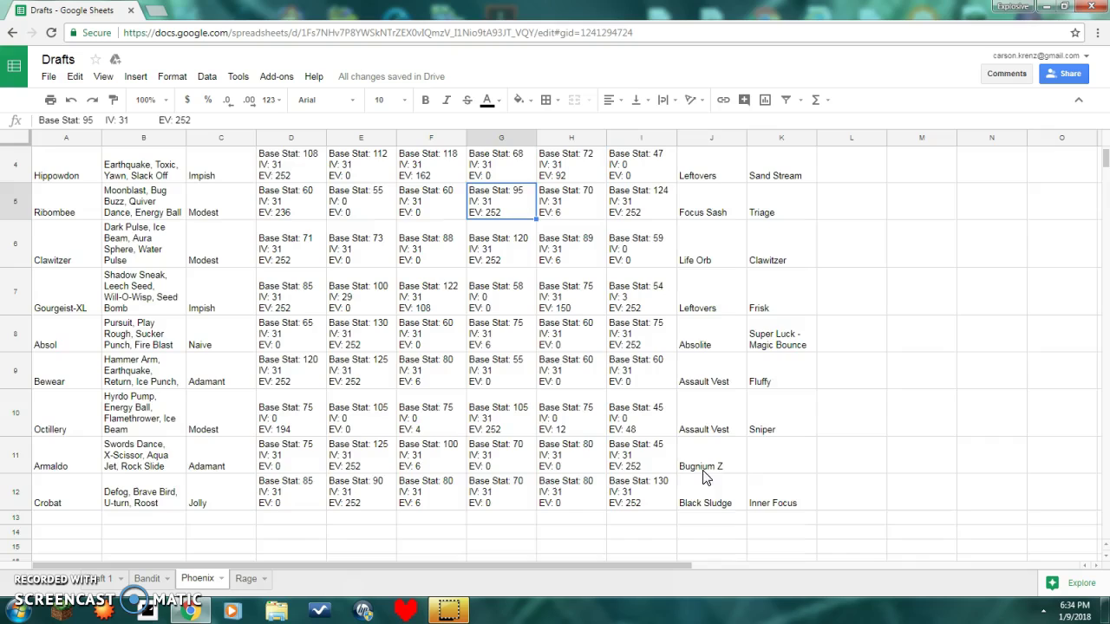
pyautogui.scroll(2, 694, 477)
pyautogui.scroll(-6, 828, 308)
pyautogui.scroll(2, 815, 315)
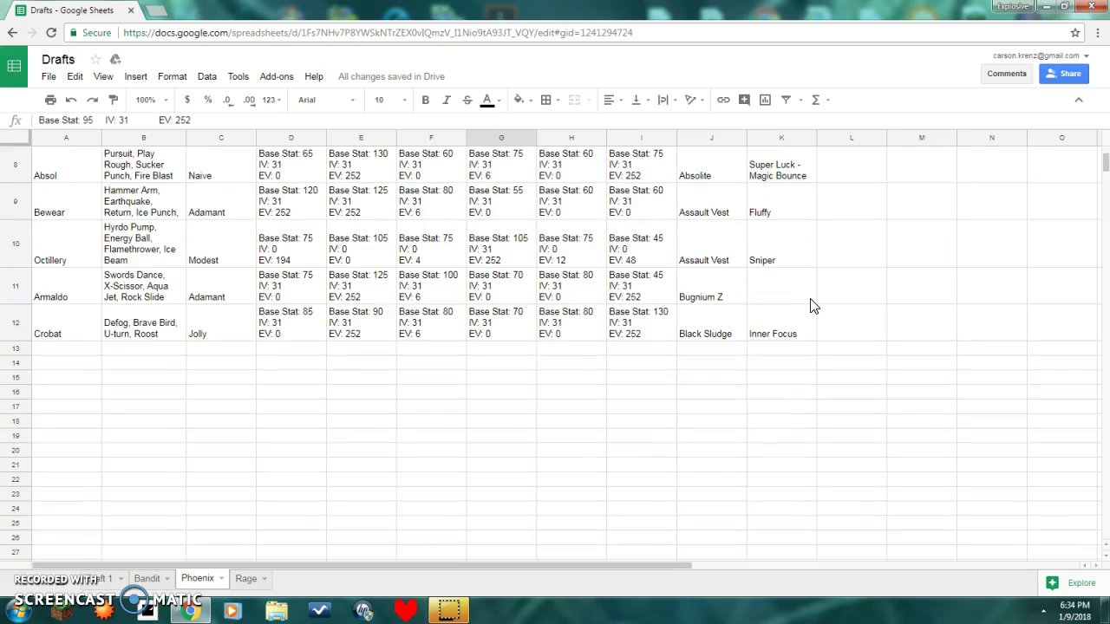
pyautogui.click(796, 286)
pyautogui.scroll(3, 555, 346)
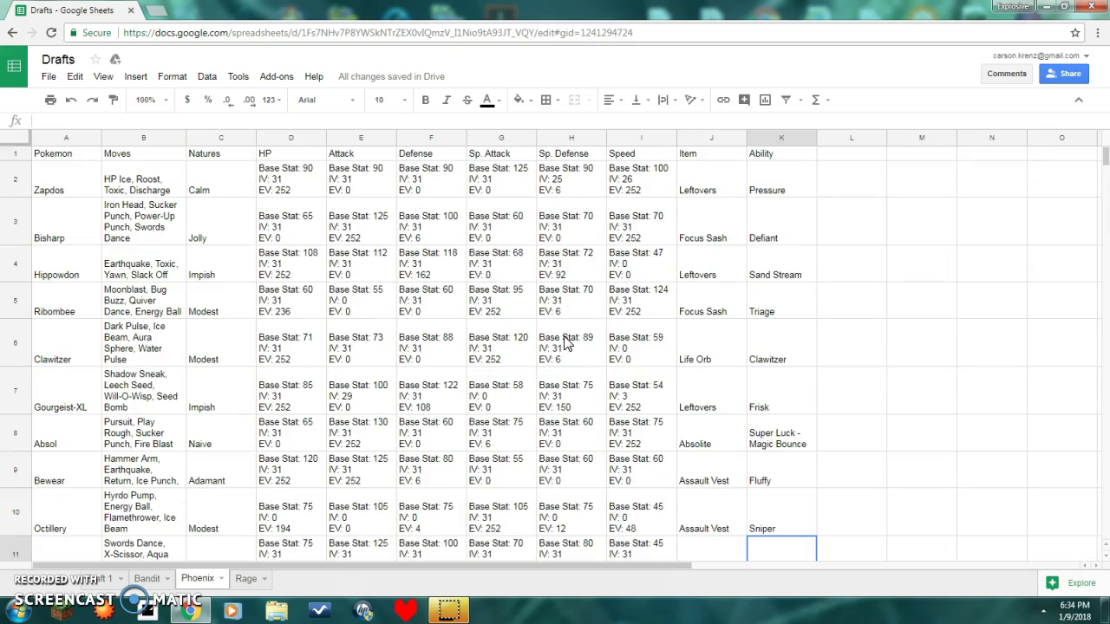
# - Look over the Bandit and Phoenix sheets once more, and return to the Rage sheet with cell D13 selected
pyautogui.click(148, 578)
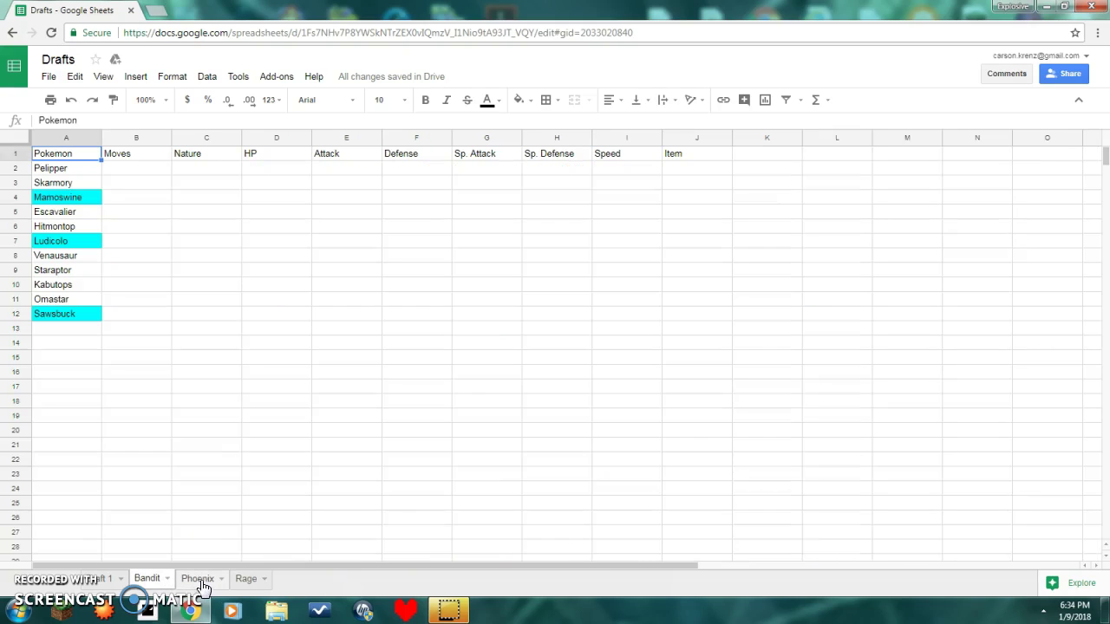
pyautogui.click(208, 581)
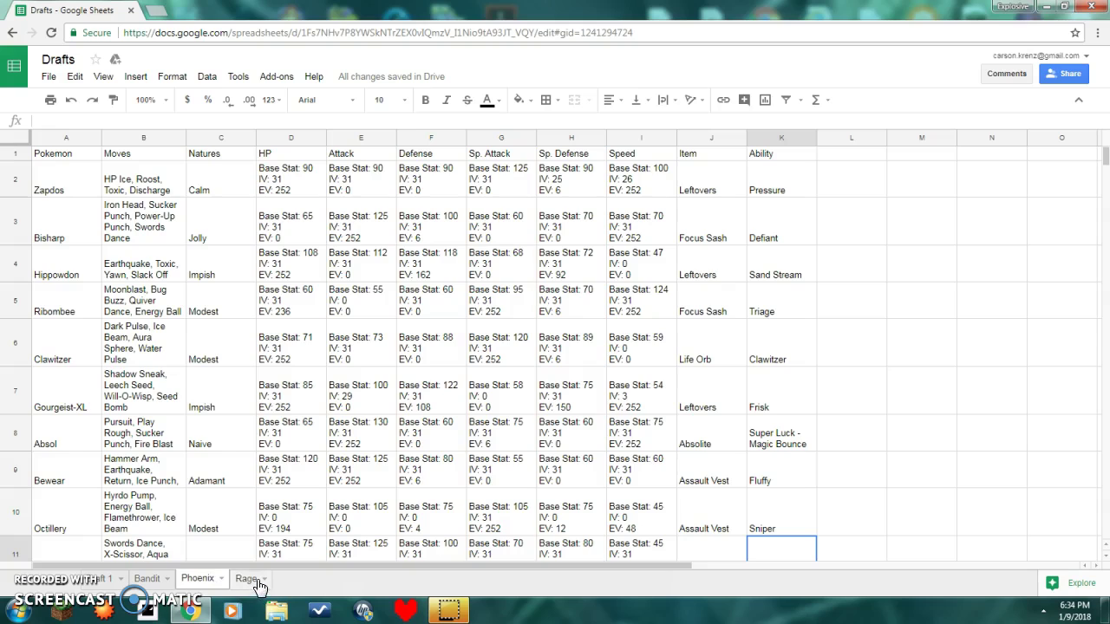
pyautogui.click(250, 579)
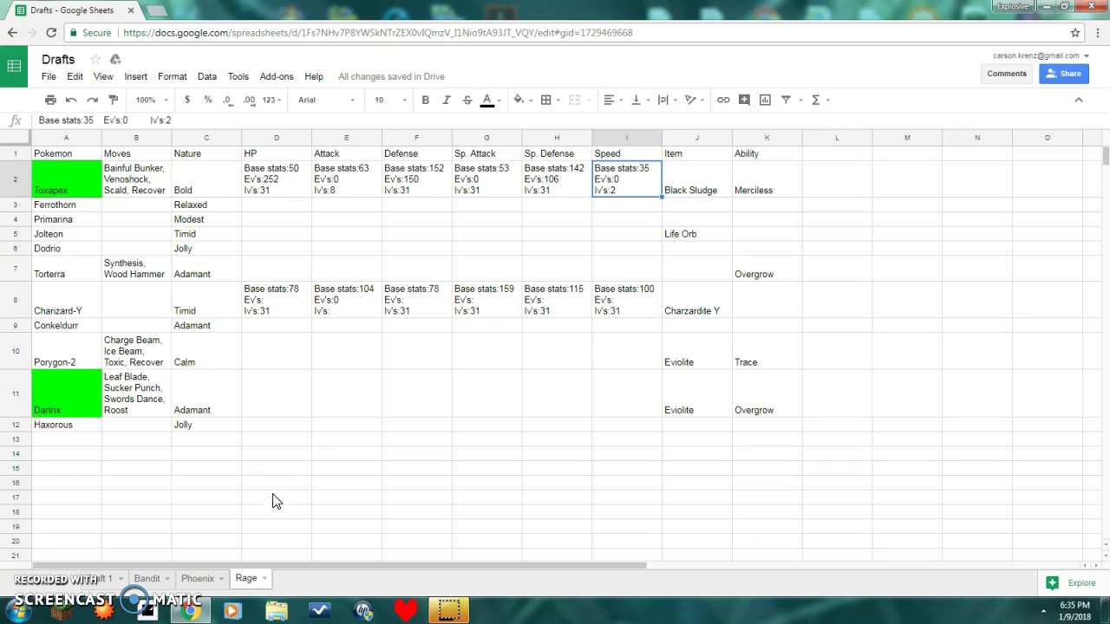
pyautogui.click(309, 444)
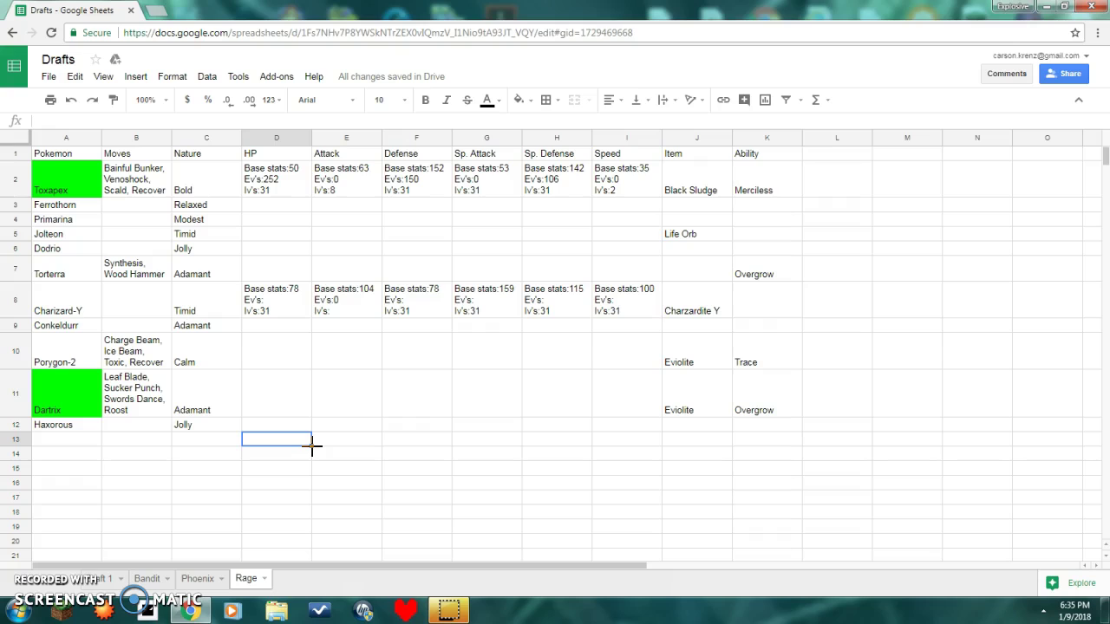